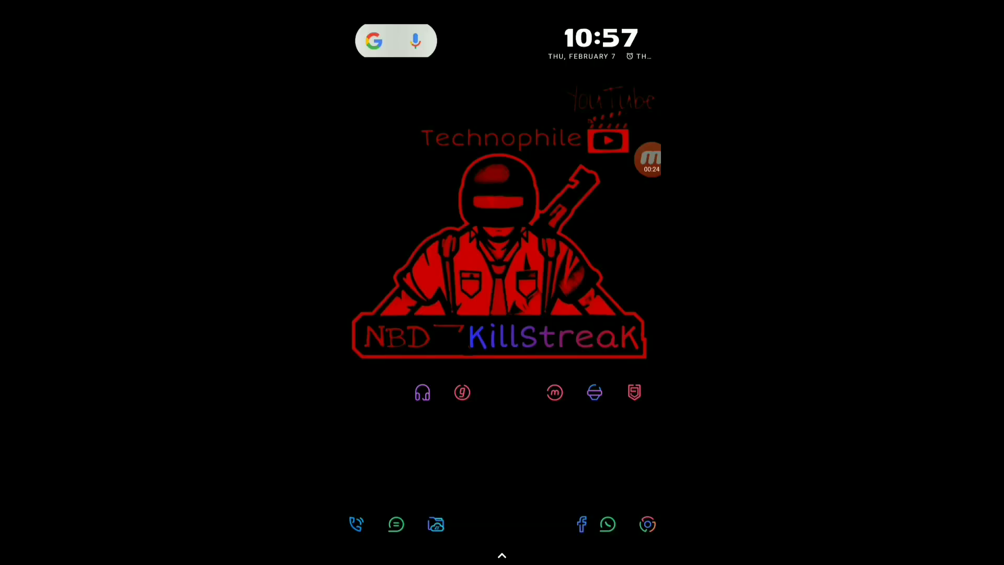
- View the ViPER4Android FX 2.7.0 APK's properties in sdcard/latest viper, then exit to app search
left_click(435, 524)
left_click(621, 376)
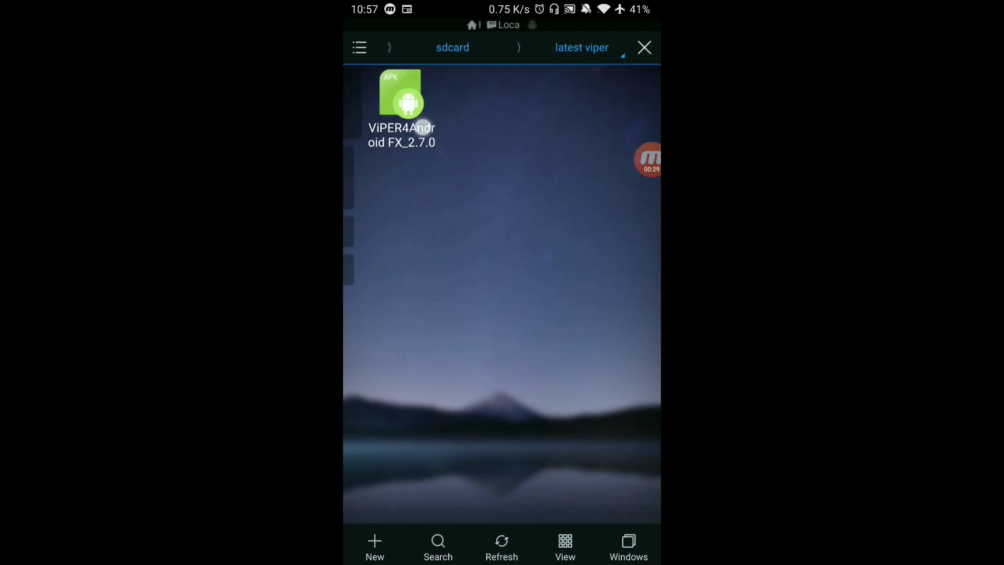
left_click(392, 125)
left_click(628, 545)
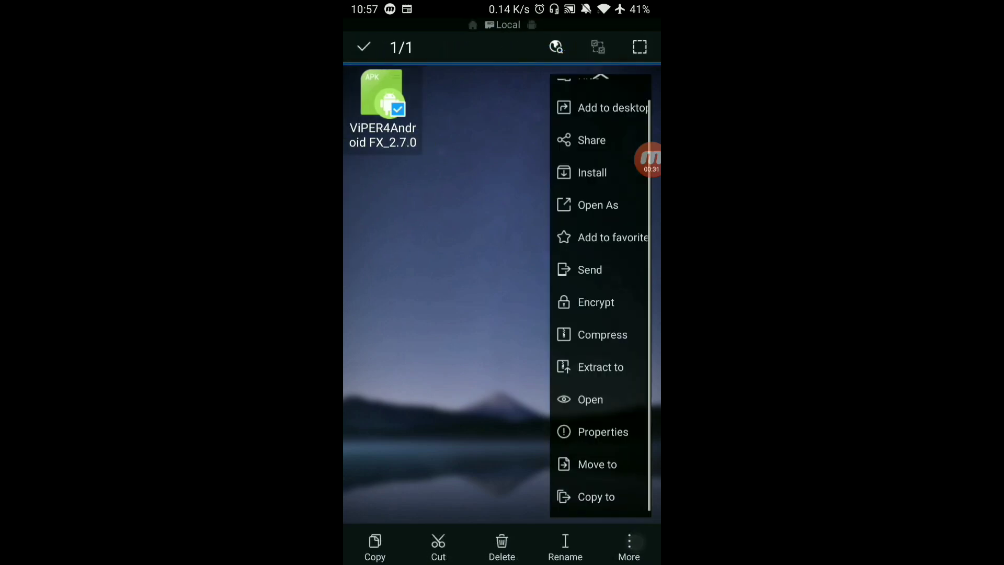
left_click(600, 429)
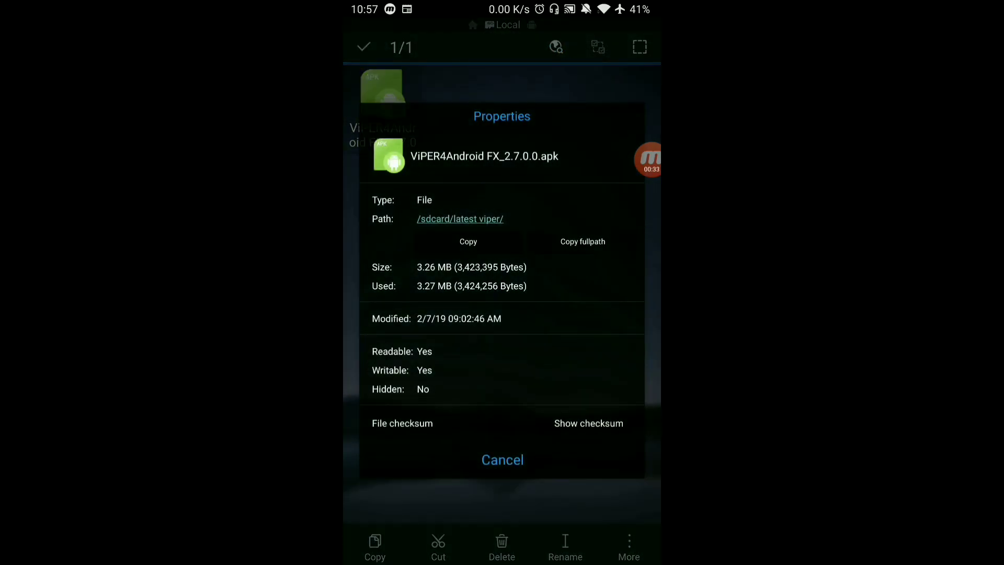
left_click(502, 460)
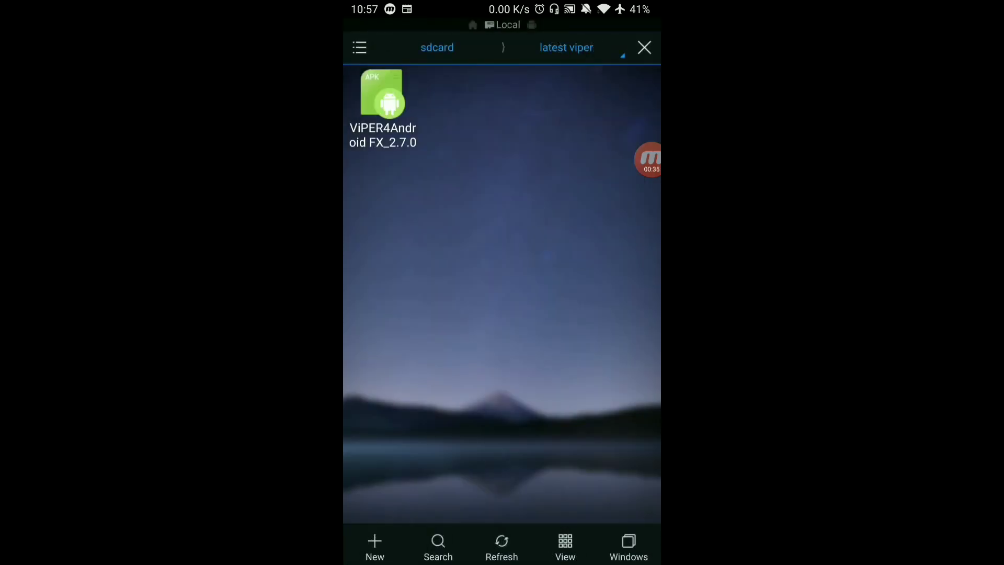
key("super")
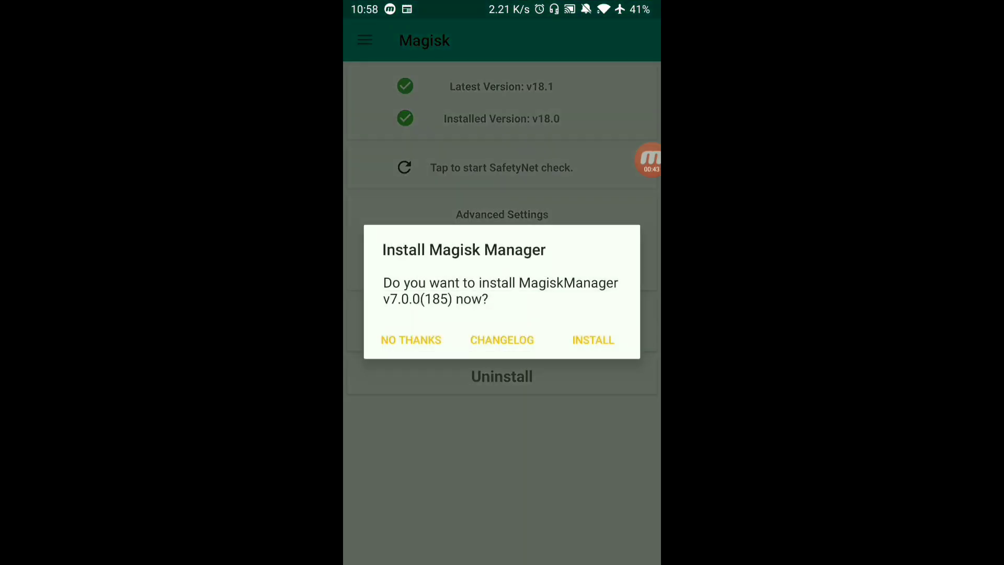
- Dismiss the Magisk Manager update offer and view the Superuser list of granted apps
left_click(410, 341)
left_click(365, 40)
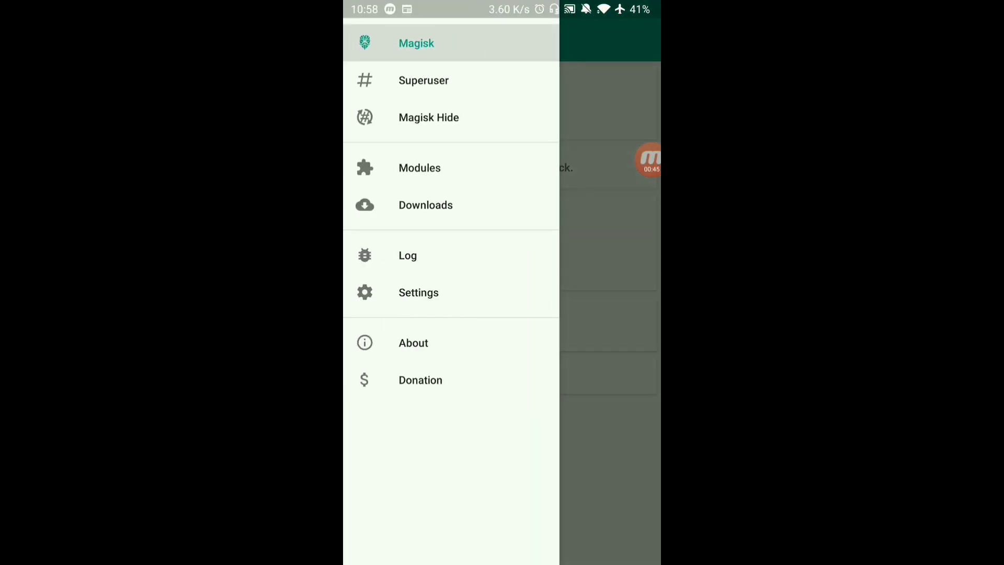
left_click(408, 81)
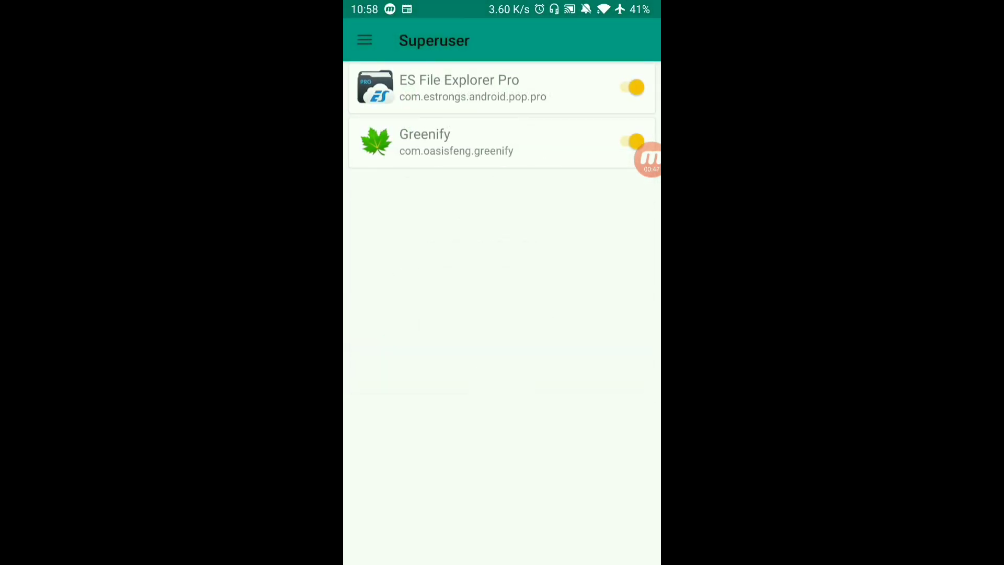
- Turn on the dark theme in Magisk Manager settings
left_click(364, 40)
left_click(477, 288)
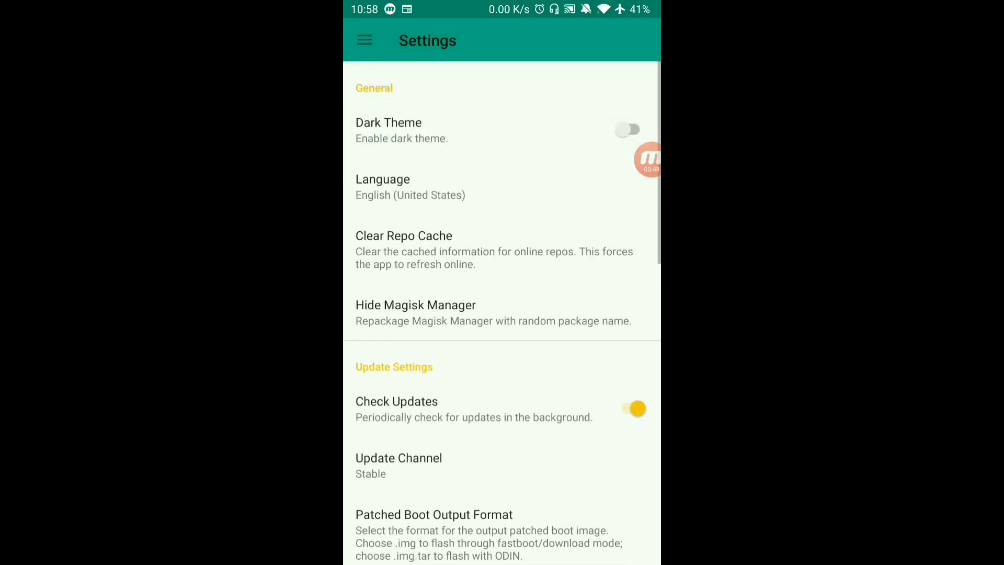
left_click_drag(538, 486, 538, 440)
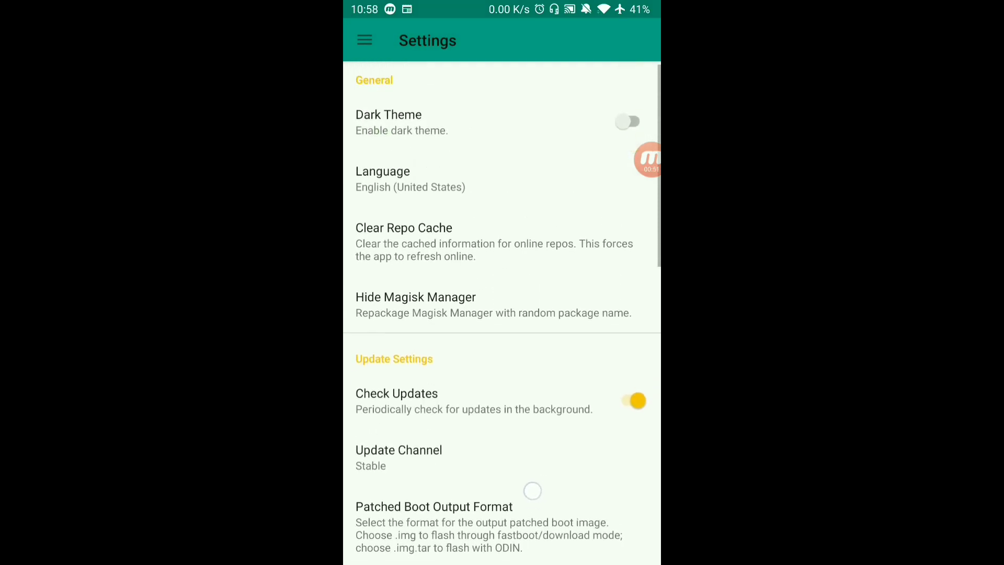
left_click(627, 129)
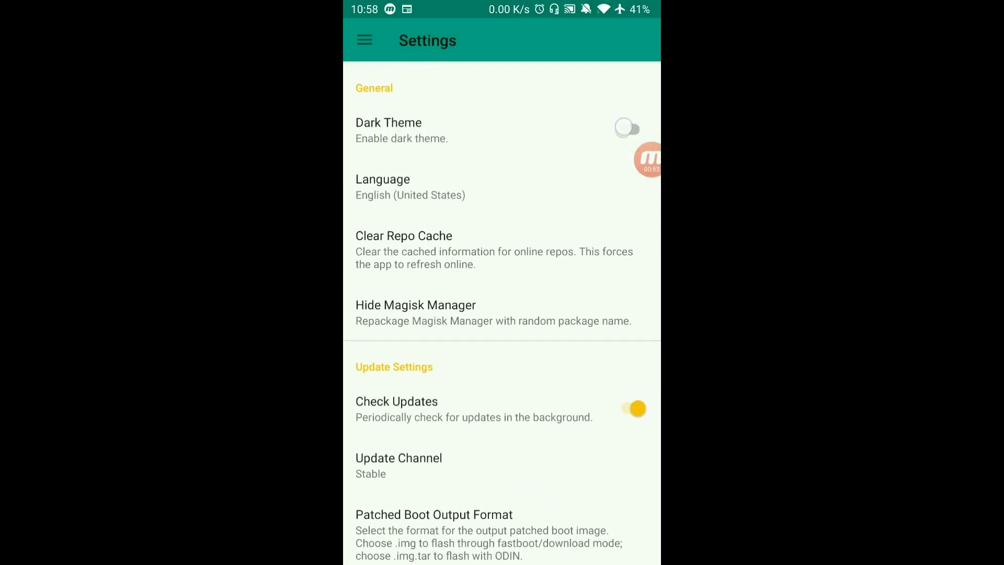
left_click_drag(571, 447, 570, 352)
scroll(571, 352, "down", 5)
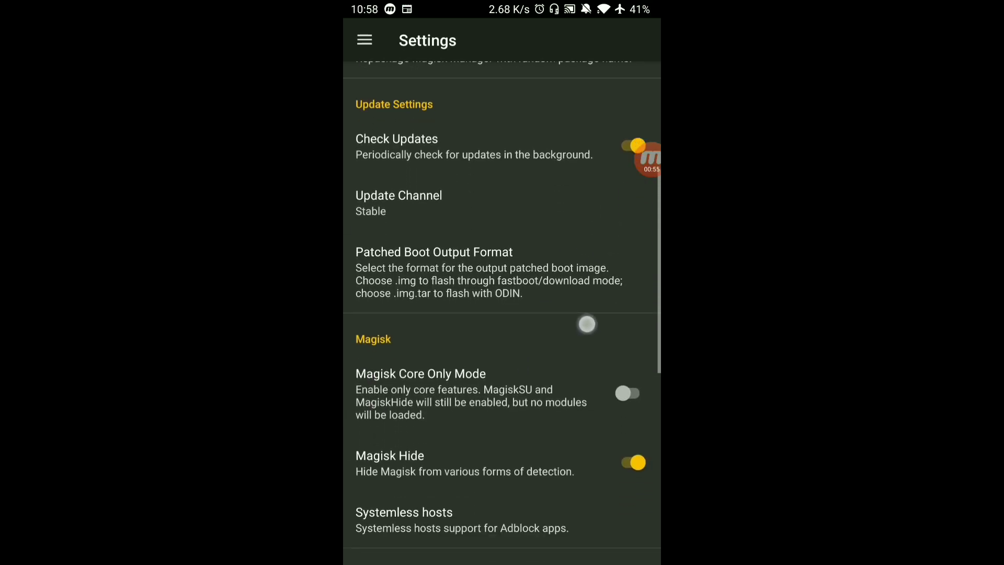
- Confirm Superuser Access remains Apps and ADB, then return to the home screen
left_click(478, 416)
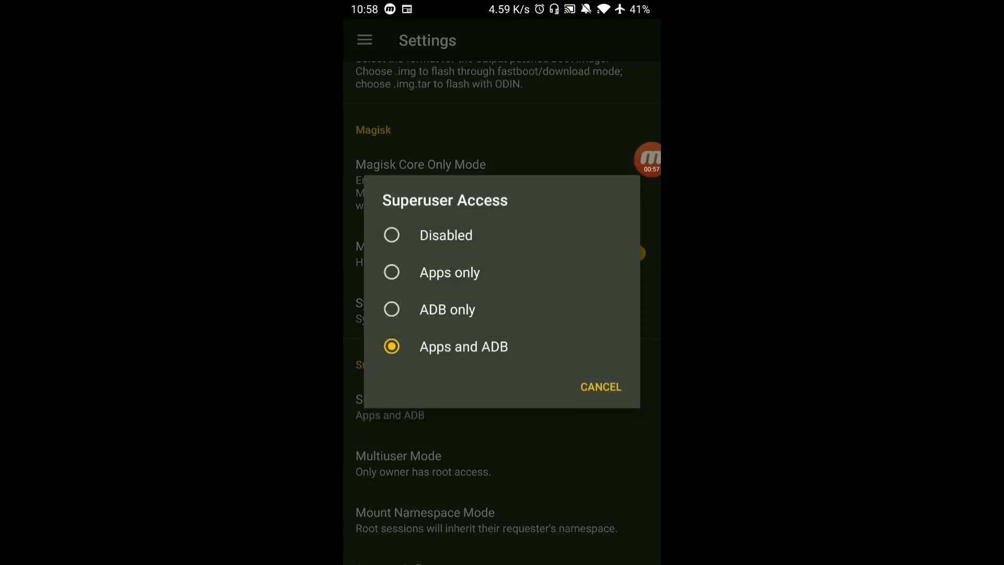
left_click_drag(481, 346, 612, 349)
left_click(598, 399)
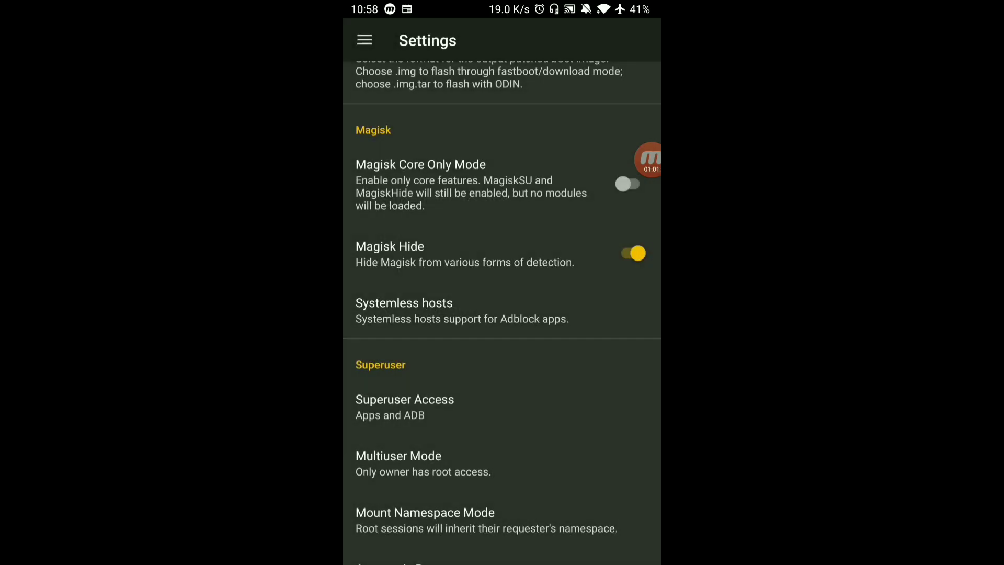
key("Home")
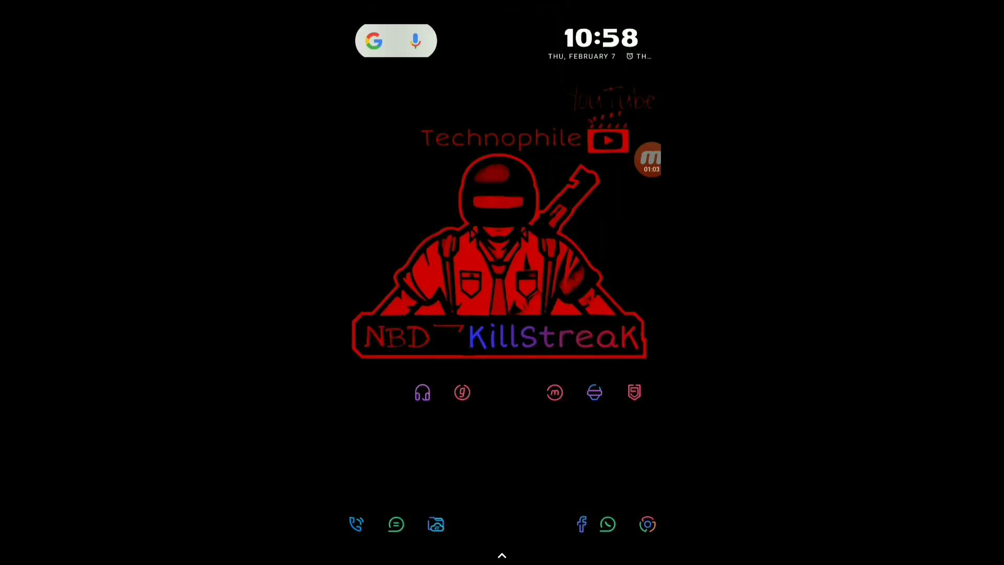
- Install the ViPER4Android FX 2.7.0 APK from the latest viper folder through the Android installer
left_click(383, 111)
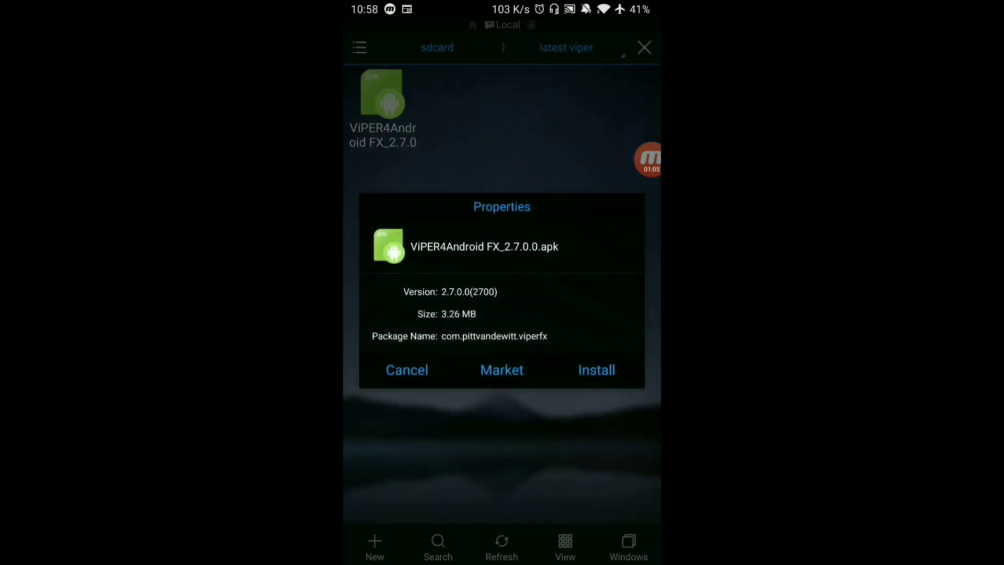
left_click(595, 370)
left_click(624, 540)
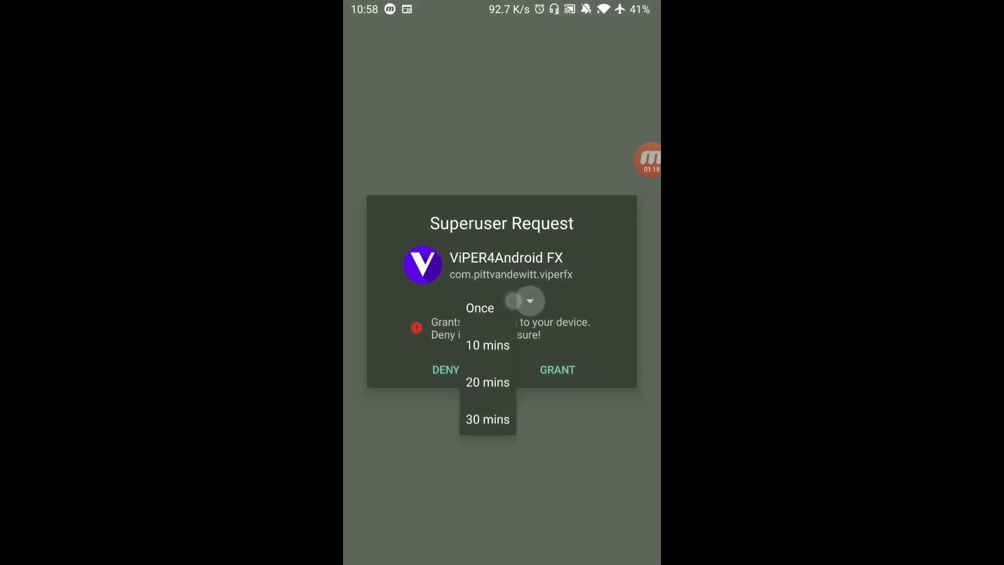
- Grant ViPER4Android FX superuser rights Forever and accept installing the missing driver
left_click(481, 307)
left_click(556, 370)
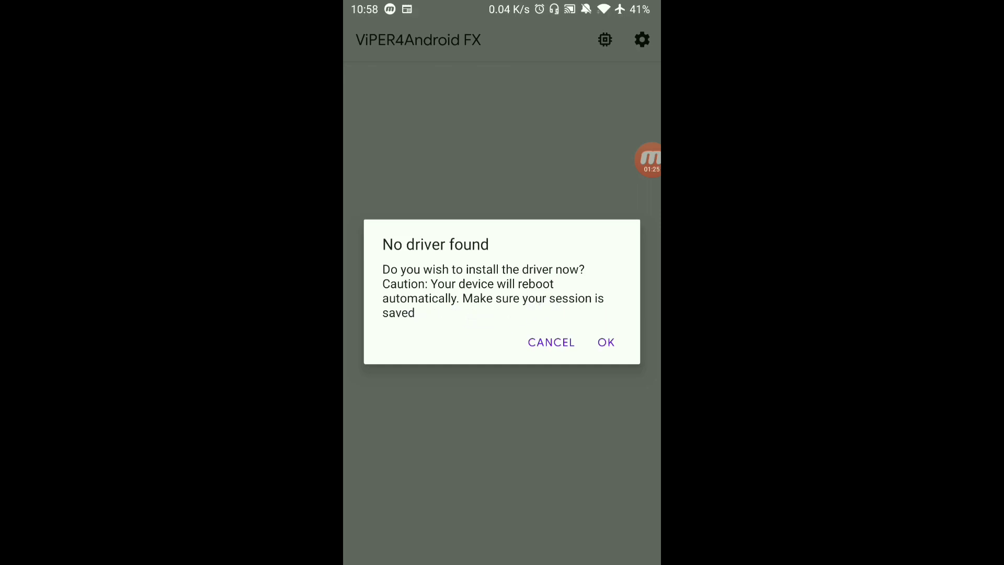
left_click(649, 159)
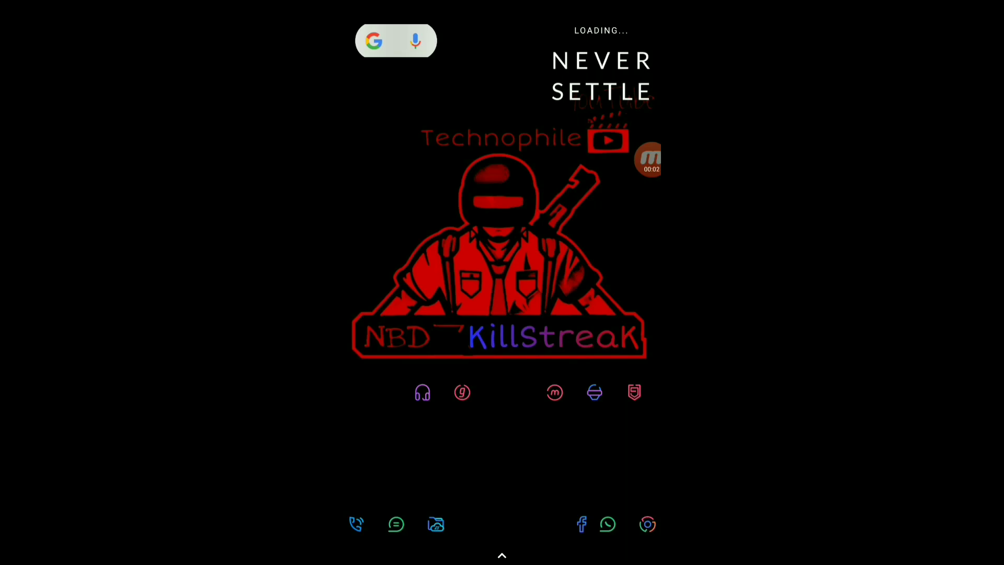
- Launch Magisk Manager and verify the ViPER4Android FX 2.7.0.0 module is installed and enabled
left_click_drag(538, 526, 538, 235)
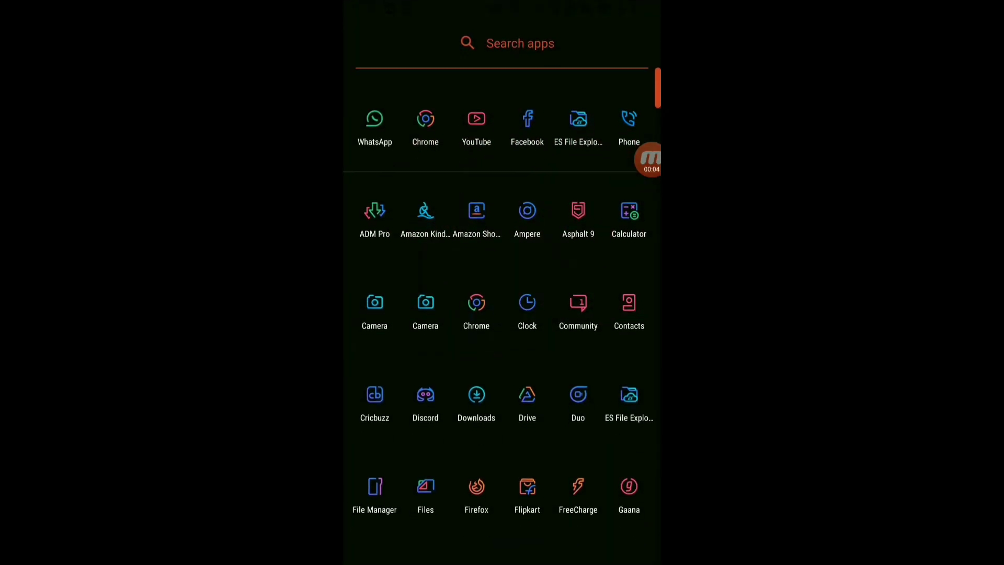
left_click(520, 44)
type("mag")
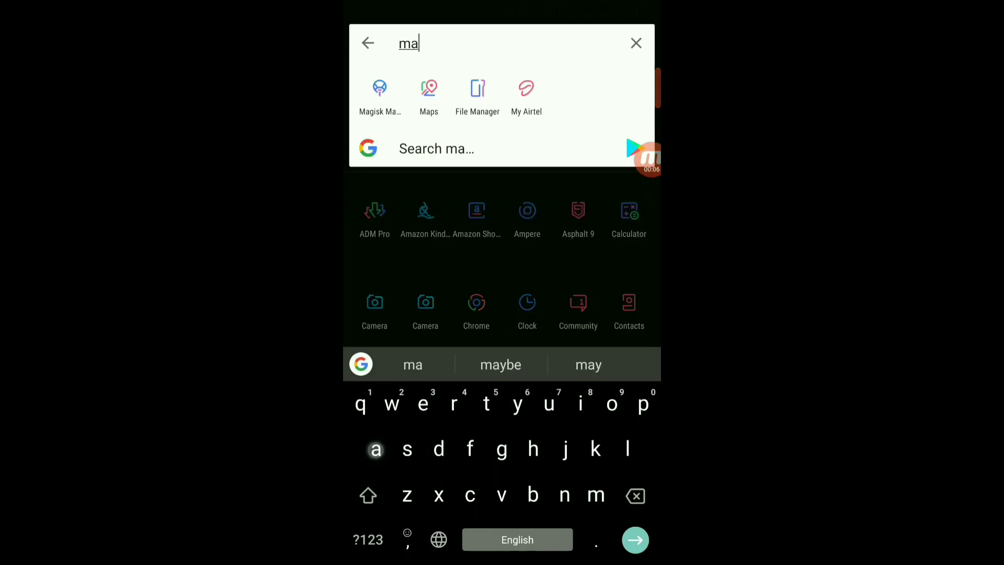
left_click(379, 94)
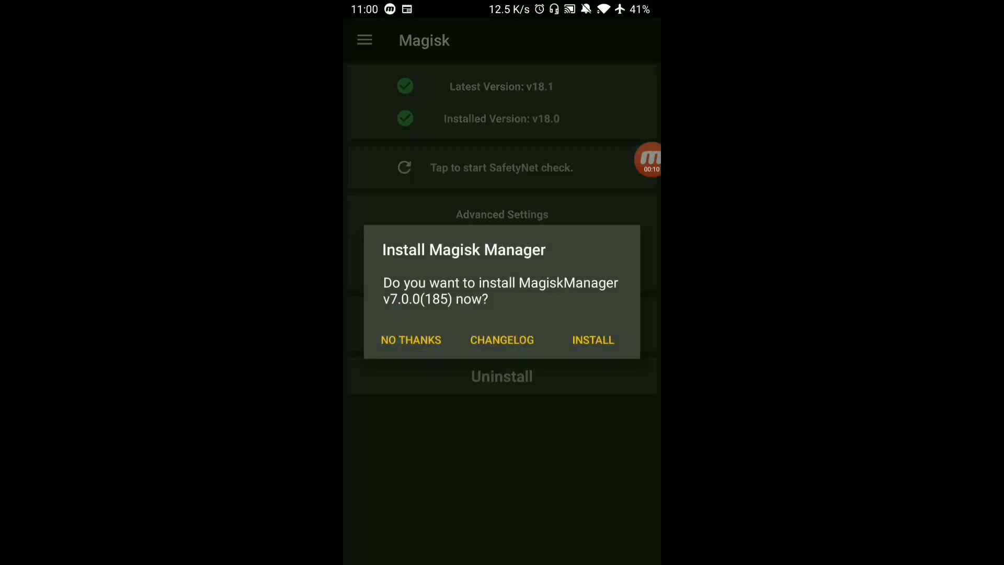
left_click(408, 341)
left_click(364, 40)
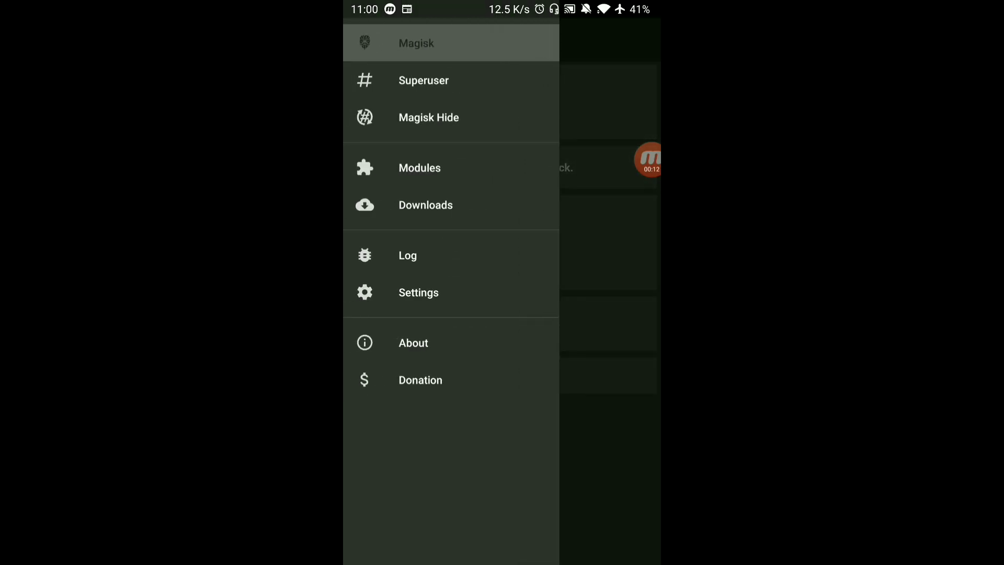
left_click(419, 167)
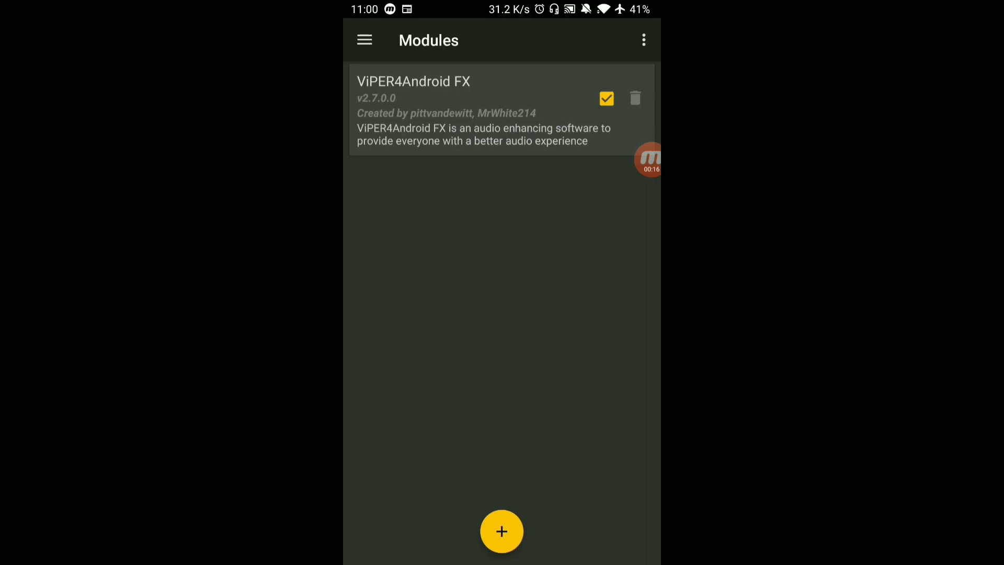
- Search the apps for 'vi' and pick up the ViPER4Android FX icon for the home screen
key("Home")
scroll(502, 392, "down", 3)
left_click(533, 43)
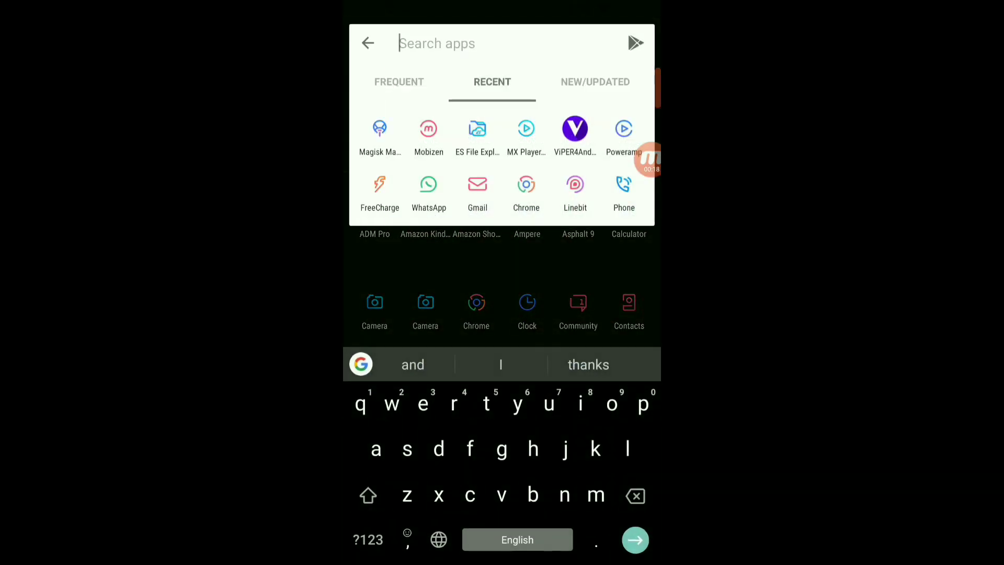
type("vi")
key("Escape")
mouse_move(428, 88)
left_mouse_down()
mouse_move(445, 337)
mouse_move(397, 377)
left_mouse_up()
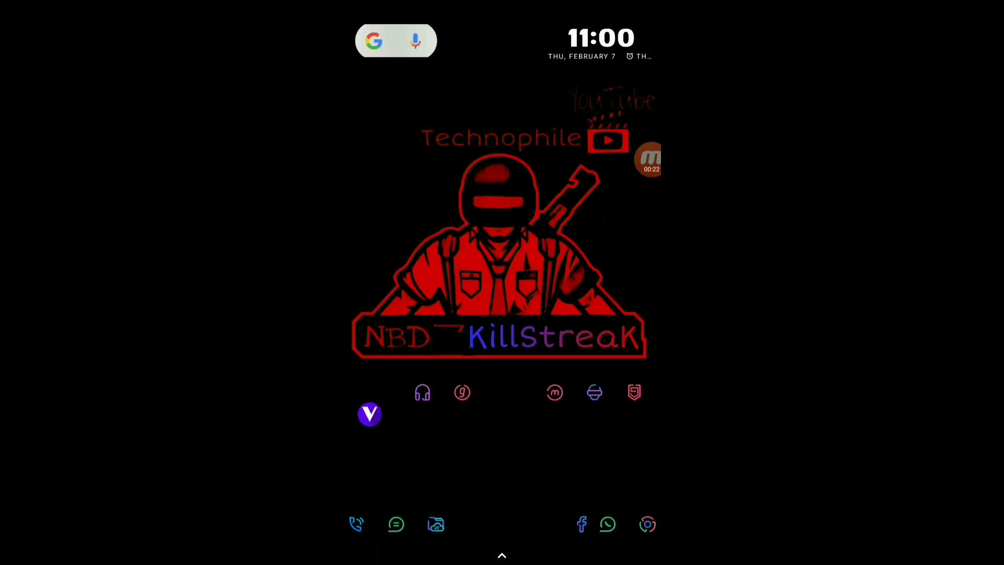
- Place ViPER4Android FX on the home screen, launch it, and view its driver status (Enabled: No)
left_click_drag(369, 424, 369, 392)
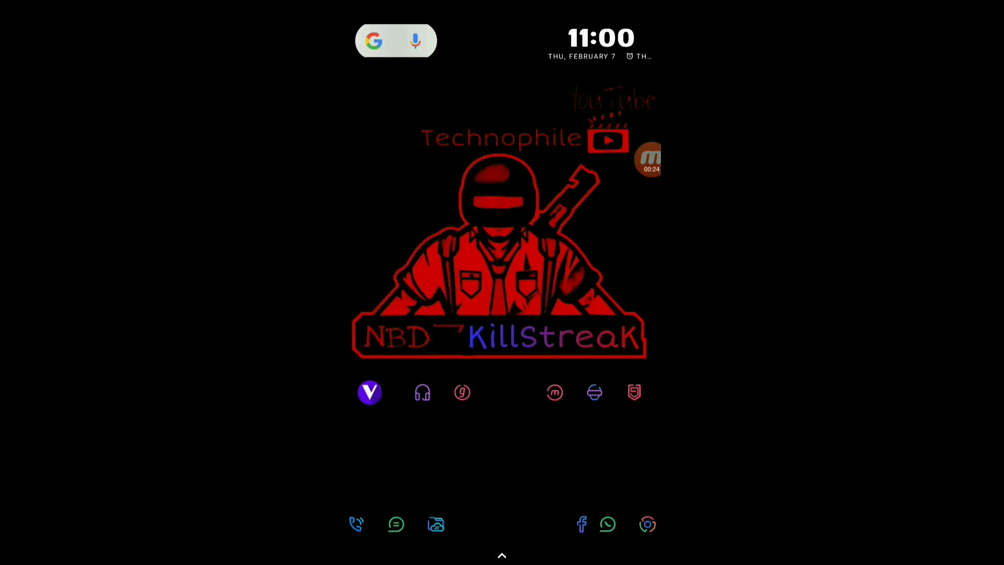
left_click(370, 393)
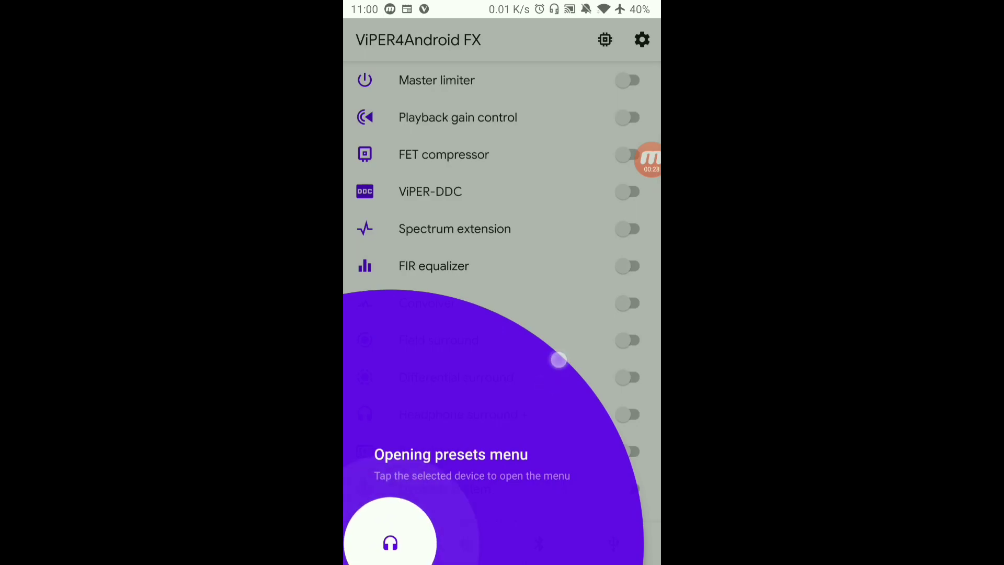
left_click(558, 360)
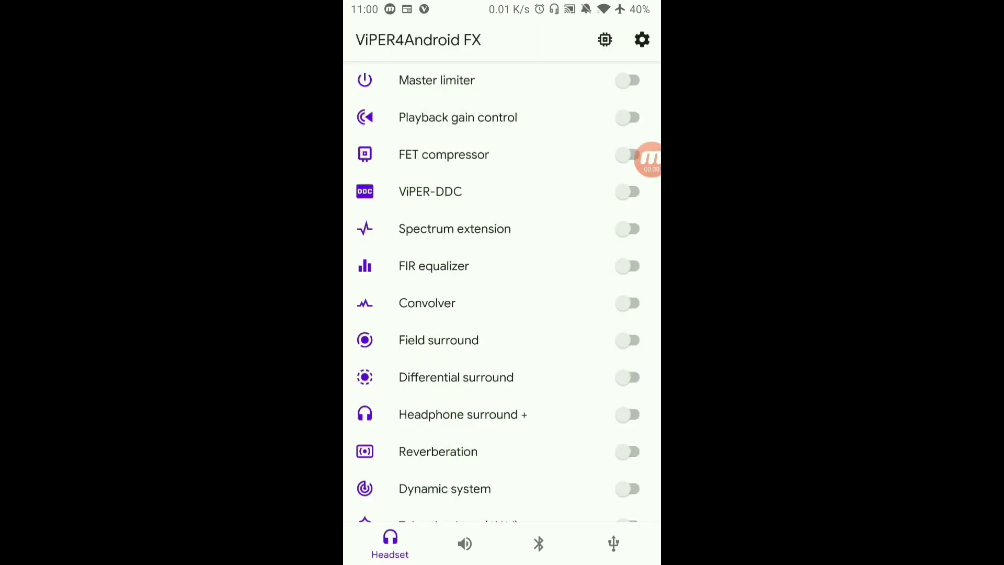
left_click(604, 39)
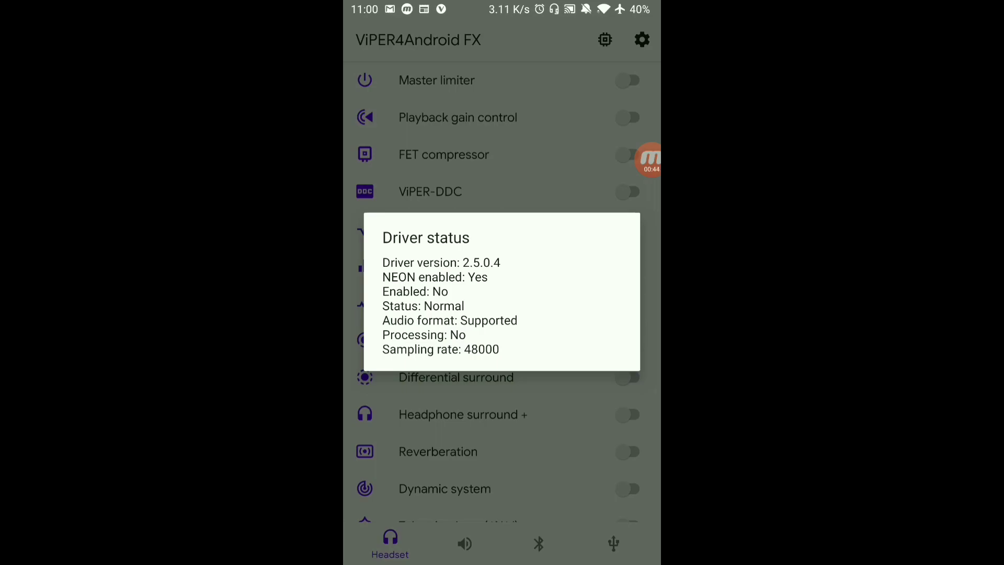
- Turn on Master limiter for the headset profile and recheck the driver status
key("Escape")
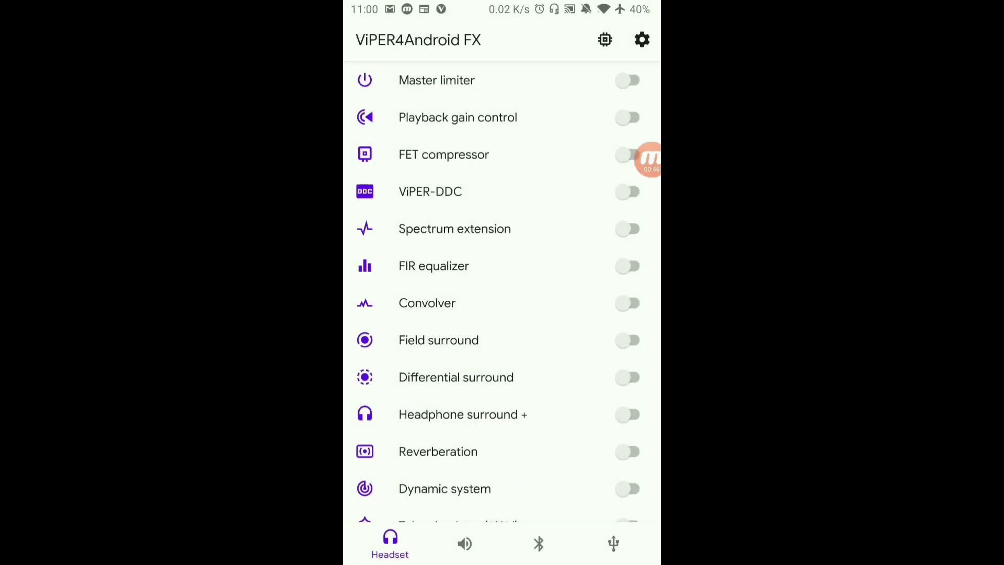
left_click(627, 80)
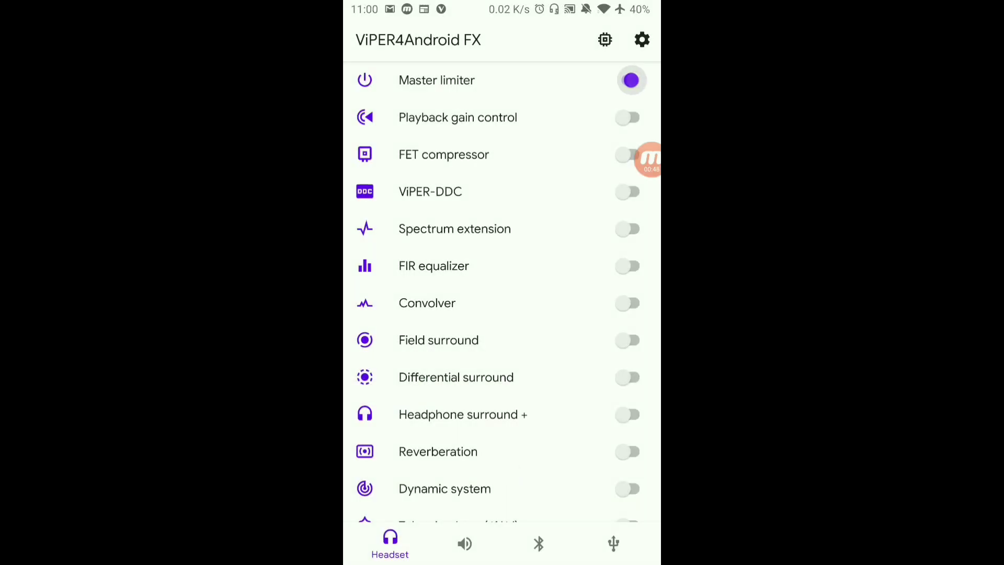
left_click(604, 40)
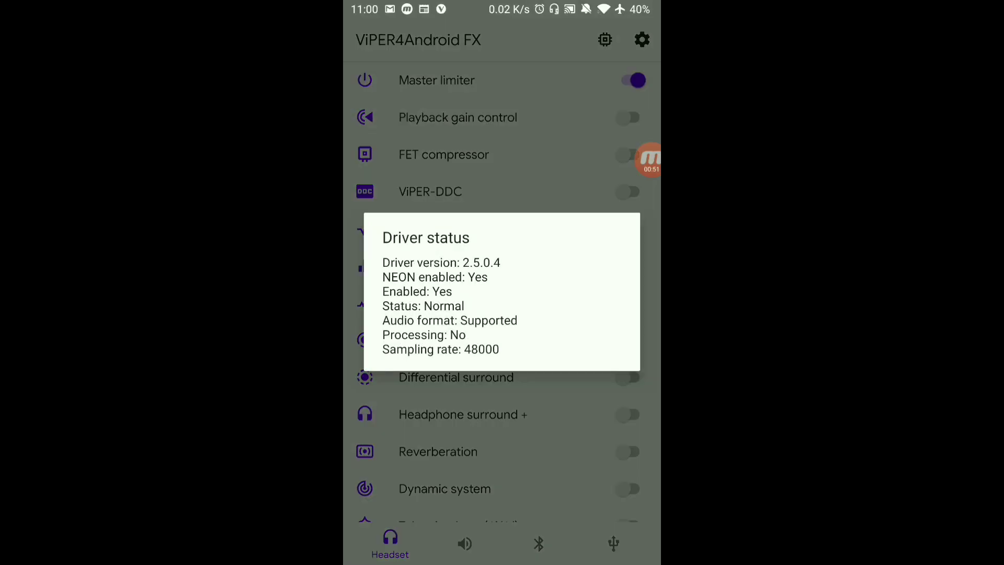
left_click(500, 467)
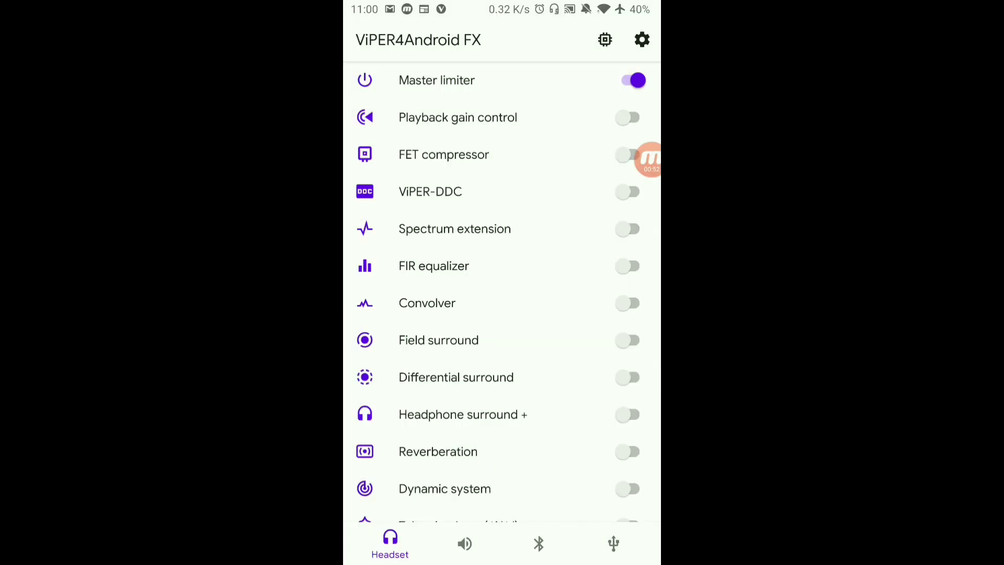
- Turn on Master limiter for the speaker profile, checking driver status before and after
left_click(464, 543)
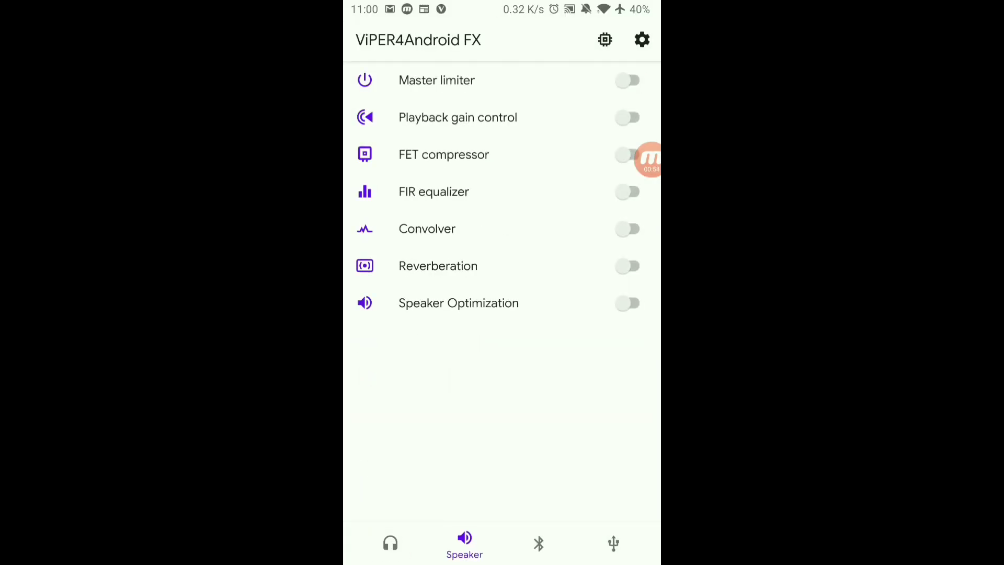
left_click(605, 39)
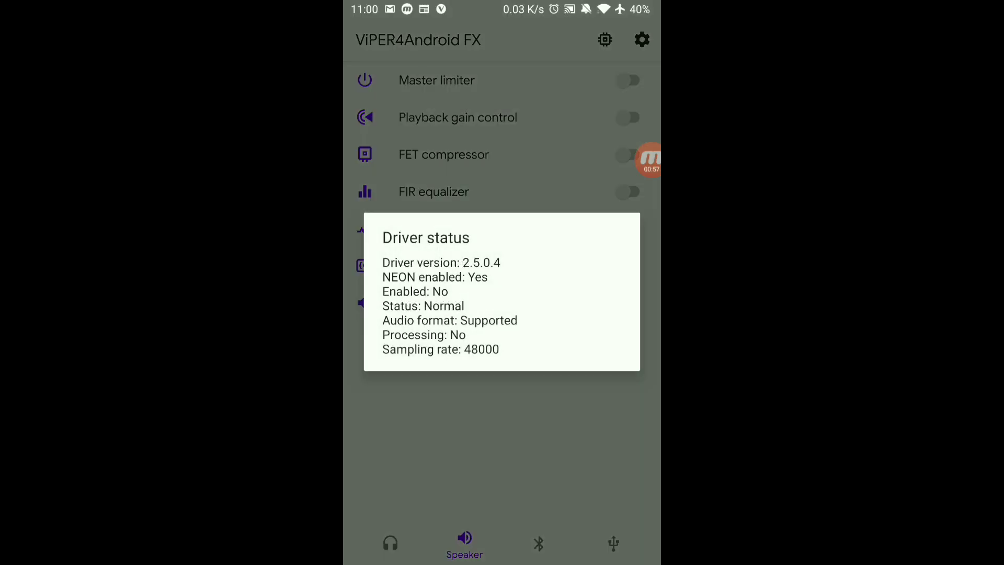
left_click(538, 457)
left_click(629, 80)
left_click(605, 40)
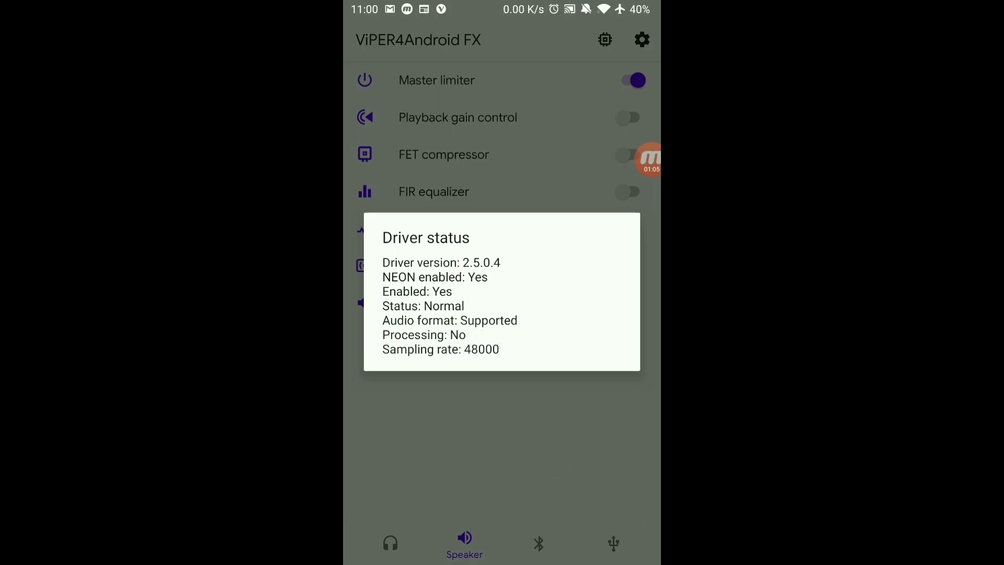
key("Escape")
- Return to the headset profile and confirm the driver status reports Enabled: Yes
left_click(390, 542)
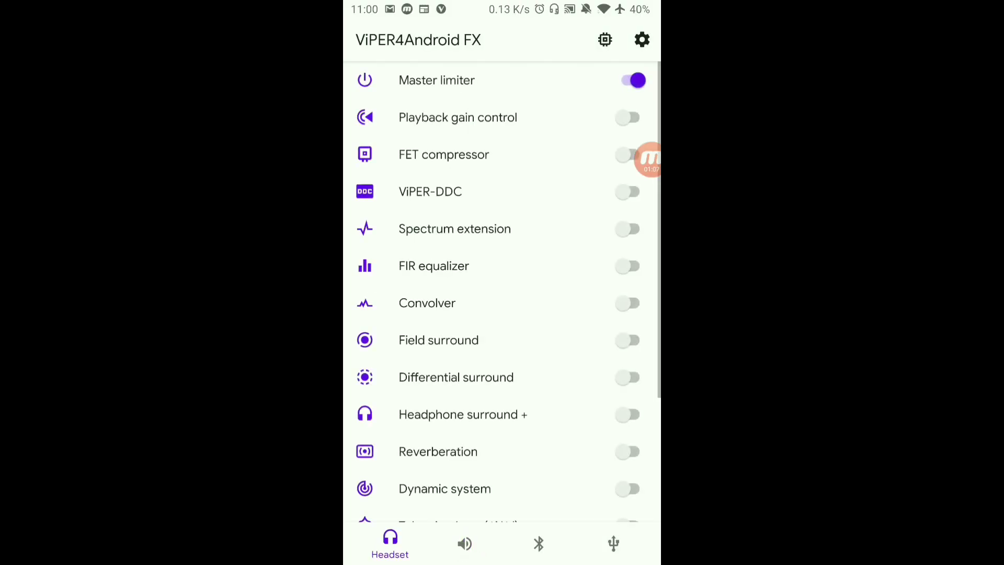
left_click(604, 40)
left_click(535, 437)
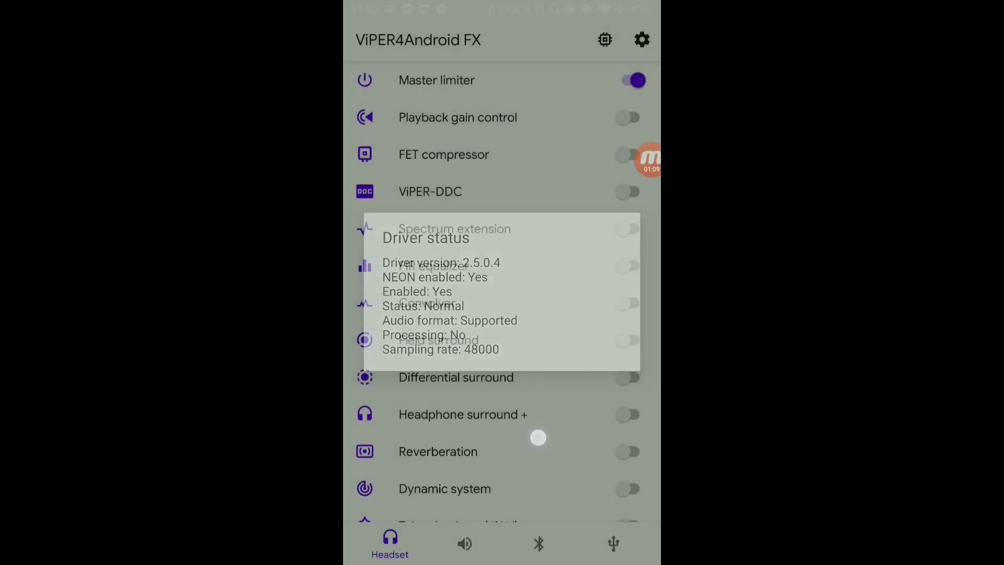
- Relaunch ViPER4Android FX from the app drawer search
key("super")
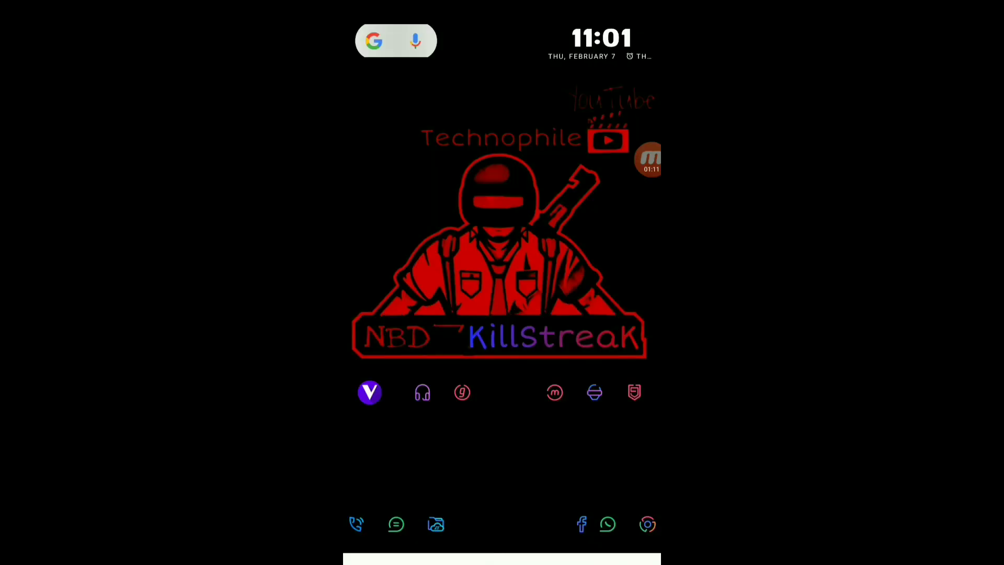
left_click_drag(502, 470, 502, 157)
left_click(501, 43)
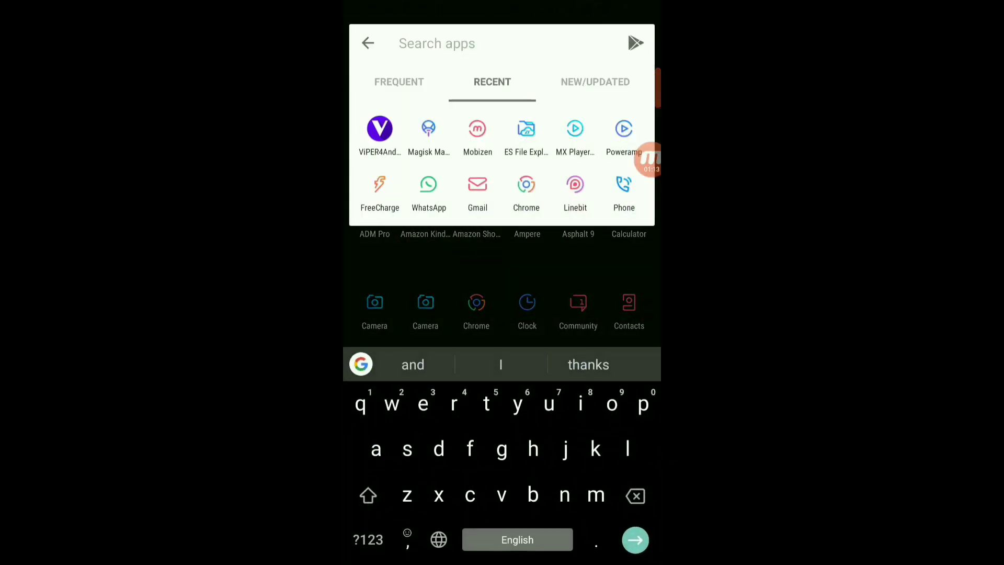
left_click(380, 133)
- Confirm the driver status shows Enabled: Yes and Processing: Yes, returning to Headset effects
left_click(603, 39)
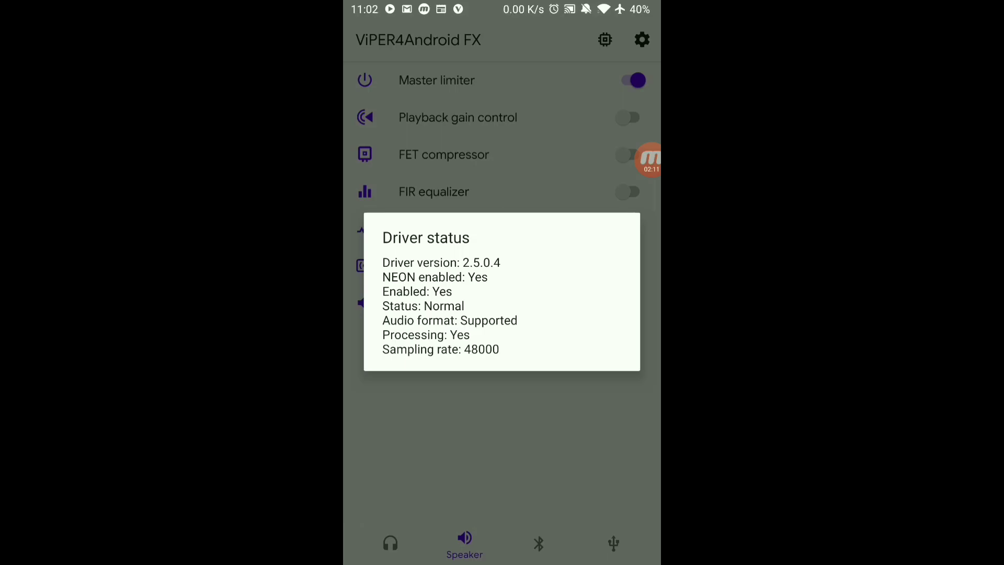
left_click(390, 542)
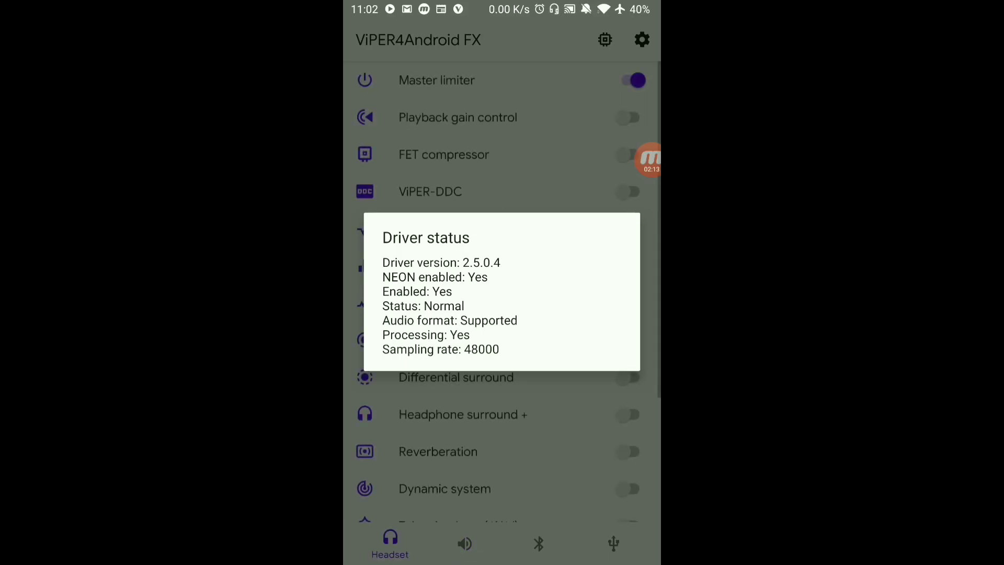
left_click_drag(533, 4, 533, 22)
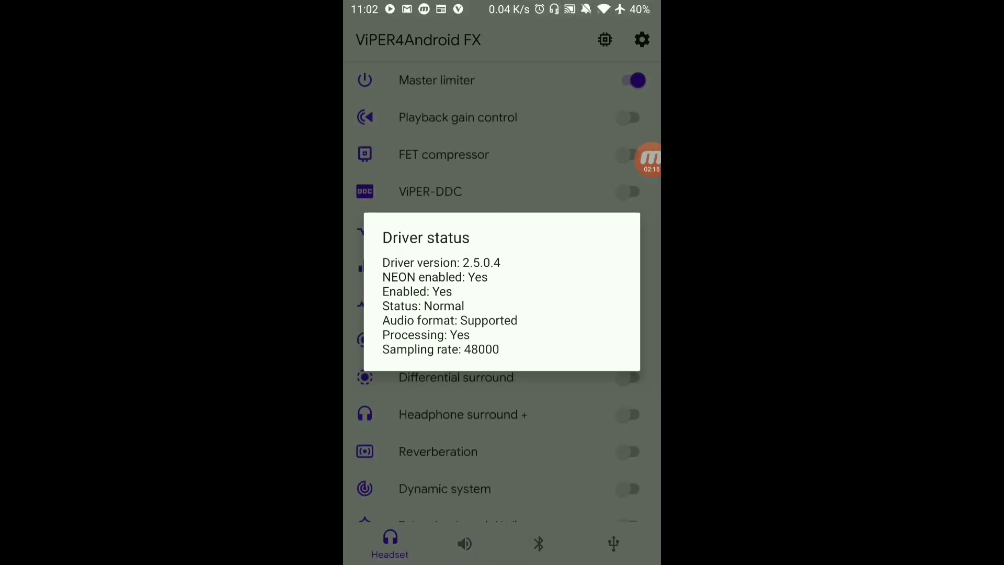
left_click(486, 466)
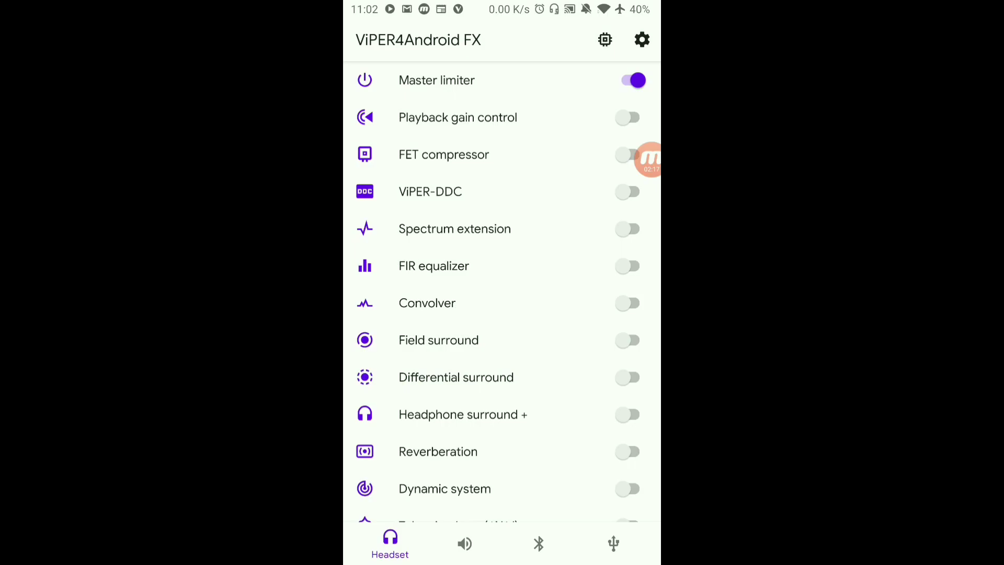